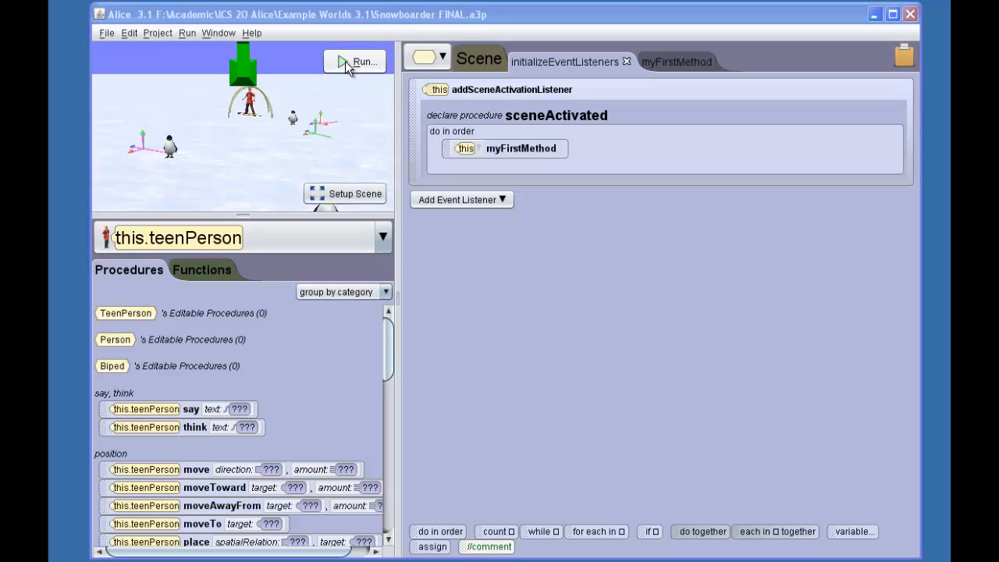
# Run the finished snowboarder world to preview its animation, and close the run window.
pyautogui.click(344, 61)
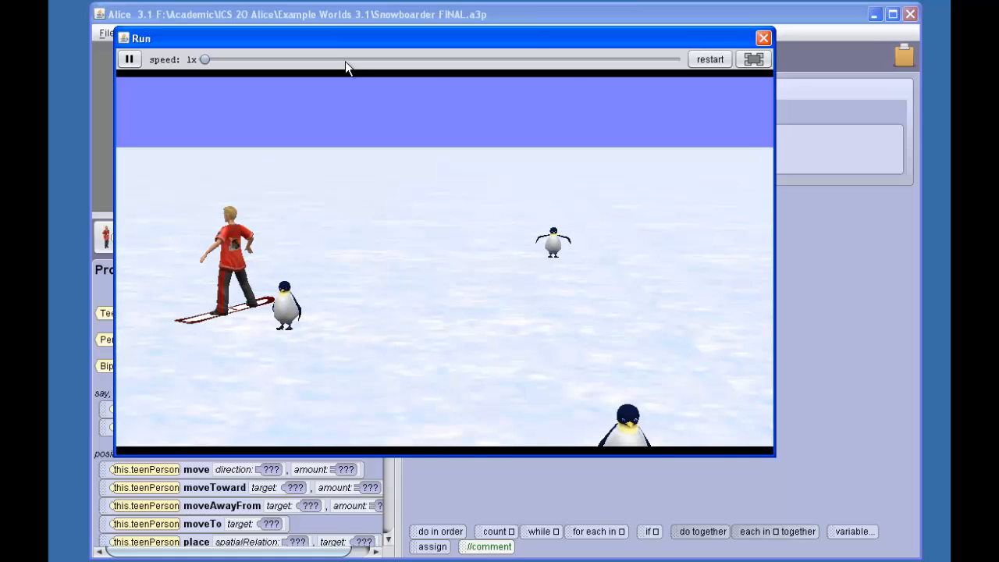
pyautogui.click(763, 38)
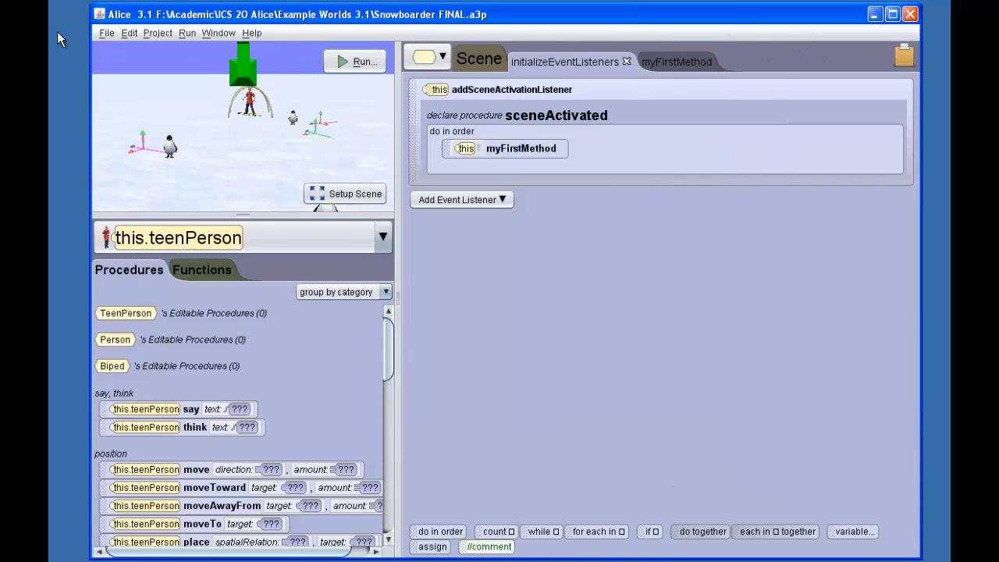
# Open the recent project Snowboarder.a3p.
pyautogui.click(106, 33)
pyautogui.moveTo(205, 84)
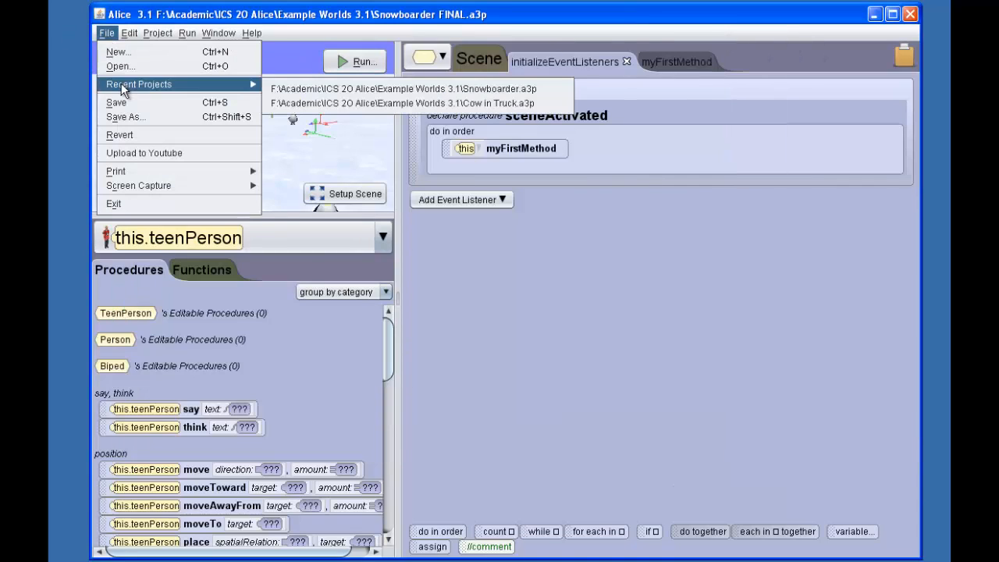
pyautogui.click(345, 88)
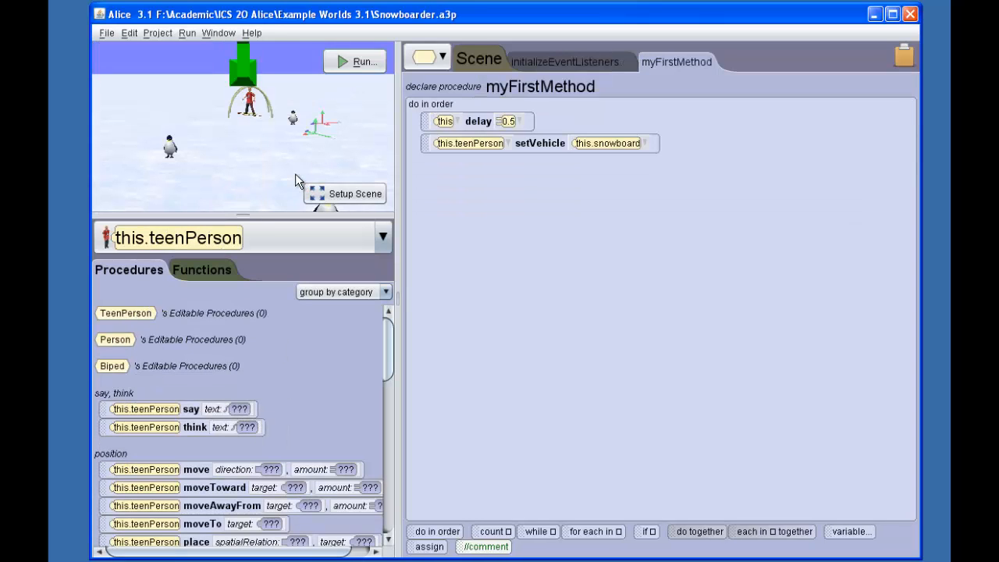
# Open the scene setup in the TOP view and examine the placement of the two object markers, the penguins and the snowboarder.
pyautogui.click(341, 195)
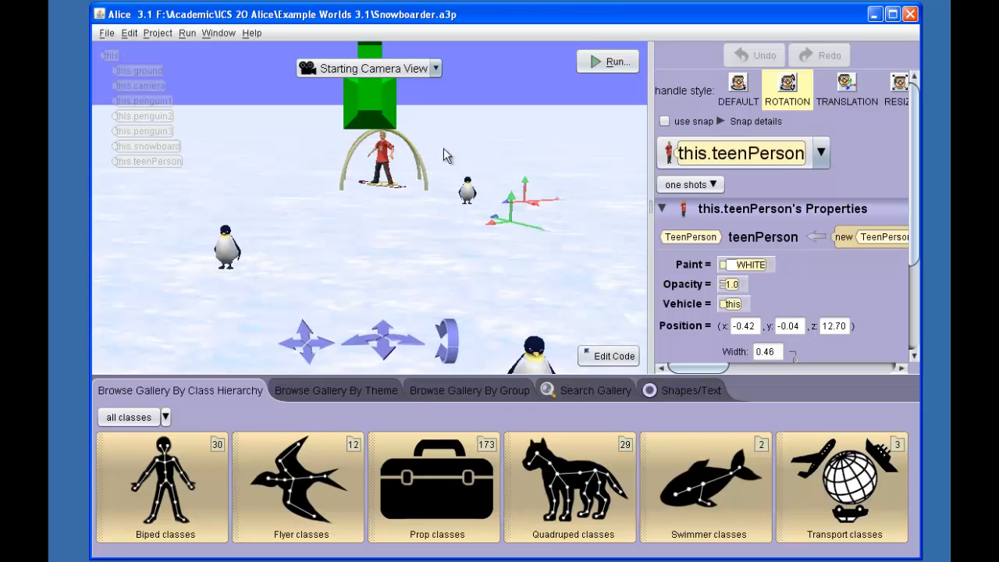
pyautogui.click(434, 69)
pyautogui.click(366, 127)
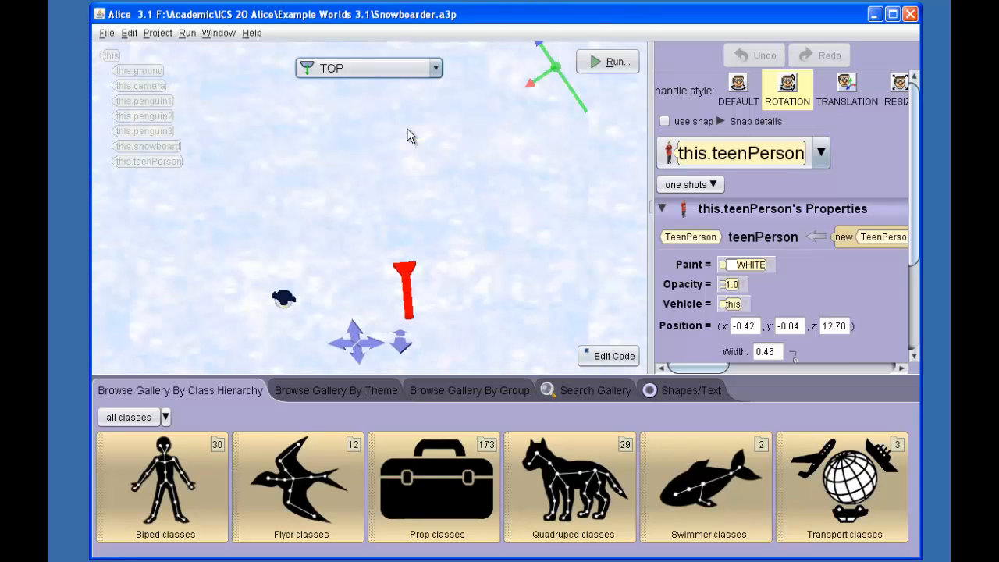
pyautogui.moveTo(513, 151); pyautogui.dragTo(519, 330)
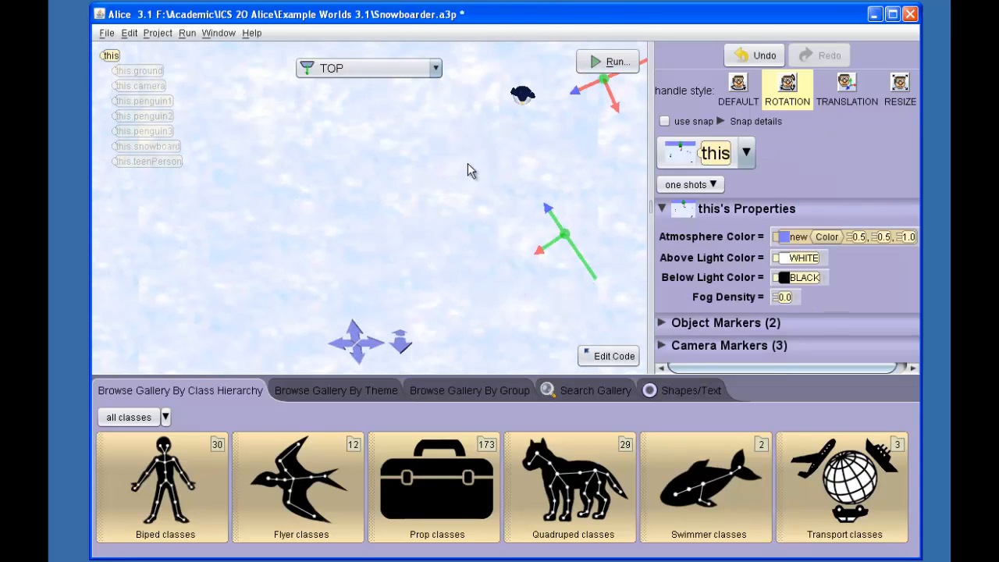
pyautogui.moveTo(468, 178); pyautogui.dragTo(468, 292)
pyautogui.moveTo(443, 154); pyautogui.dragTo(388, 114)
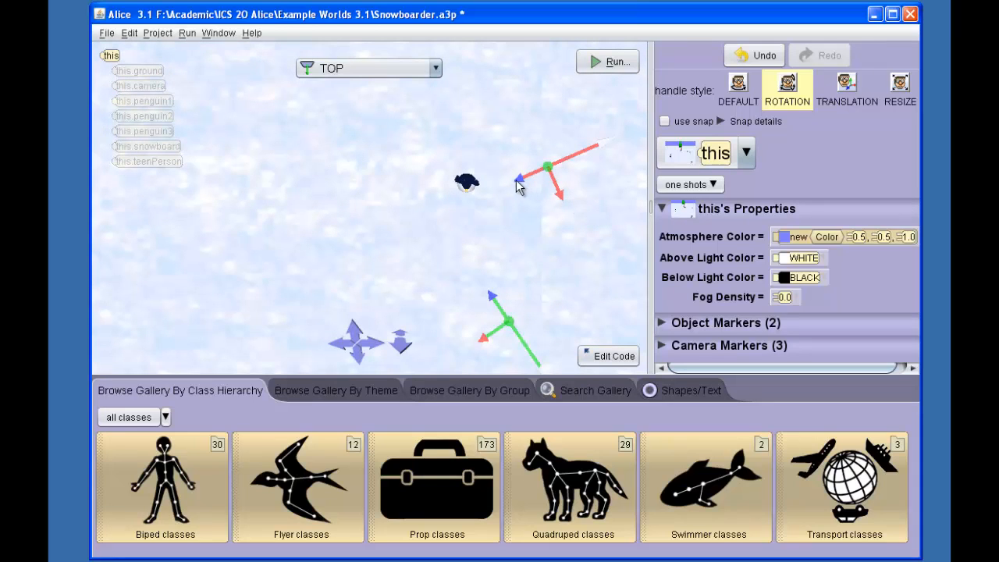
pyautogui.moveTo(529, 215)
pyautogui.mouseDown()
pyautogui.moveTo(526, 201)
pyautogui.moveTo(542, 247)
pyautogui.mouseUp()
pyautogui.moveTo(468, 128); pyautogui.dragTo(514, 238)
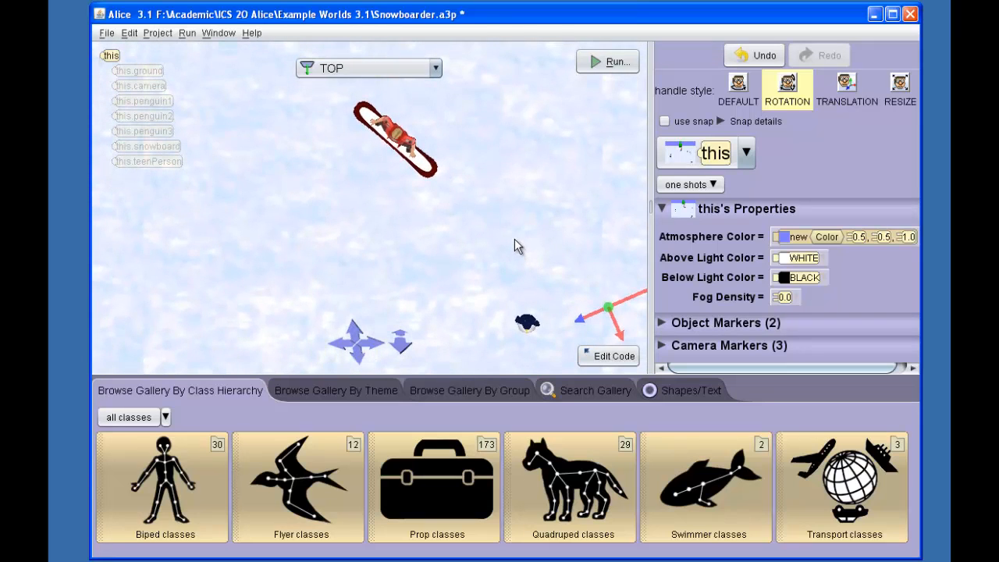
# Select the snowboard, set its handle style to Default, and nudge it to about x -0.44, z 12.61.
pyautogui.click(435, 177)
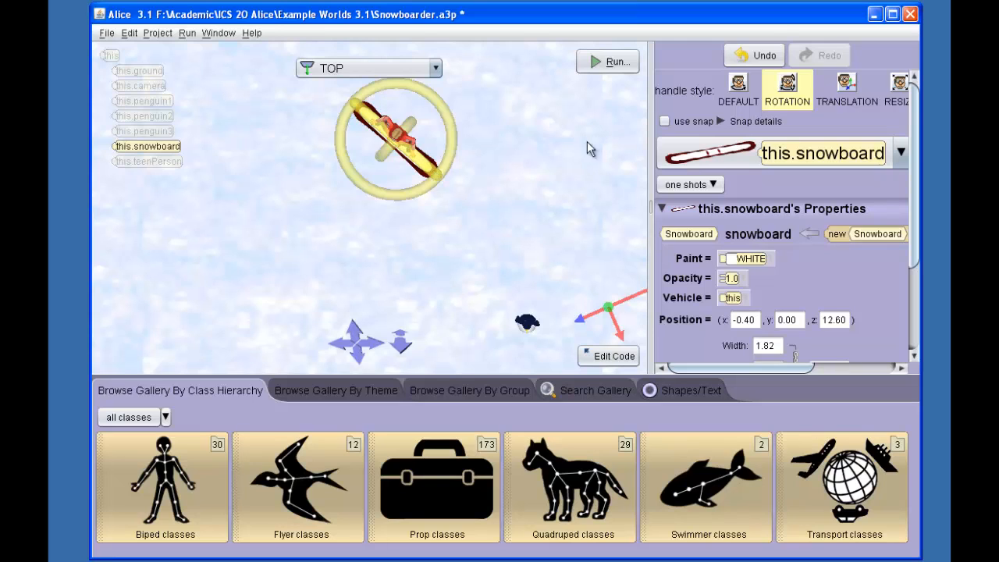
pyautogui.click(743, 91)
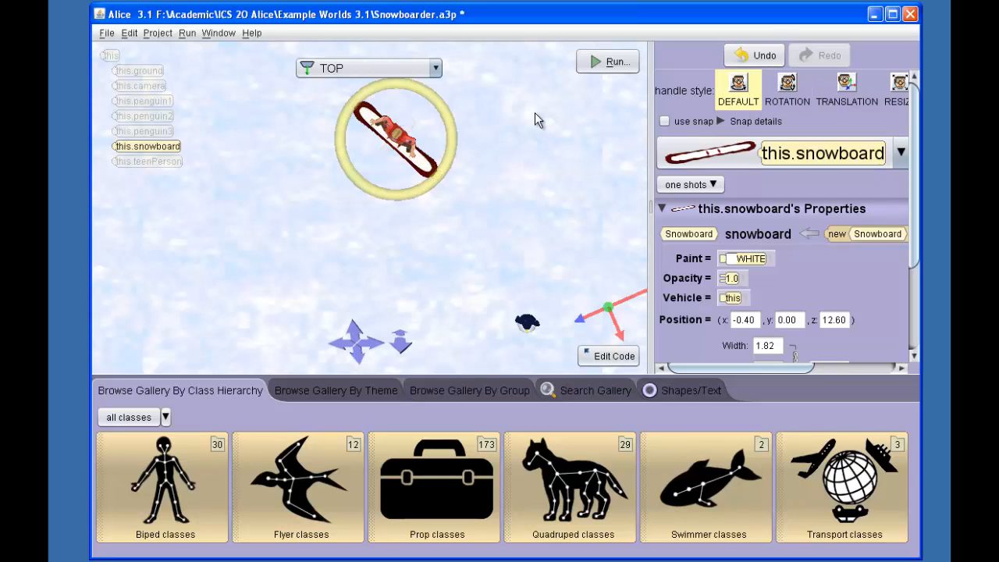
pyautogui.click(435, 176)
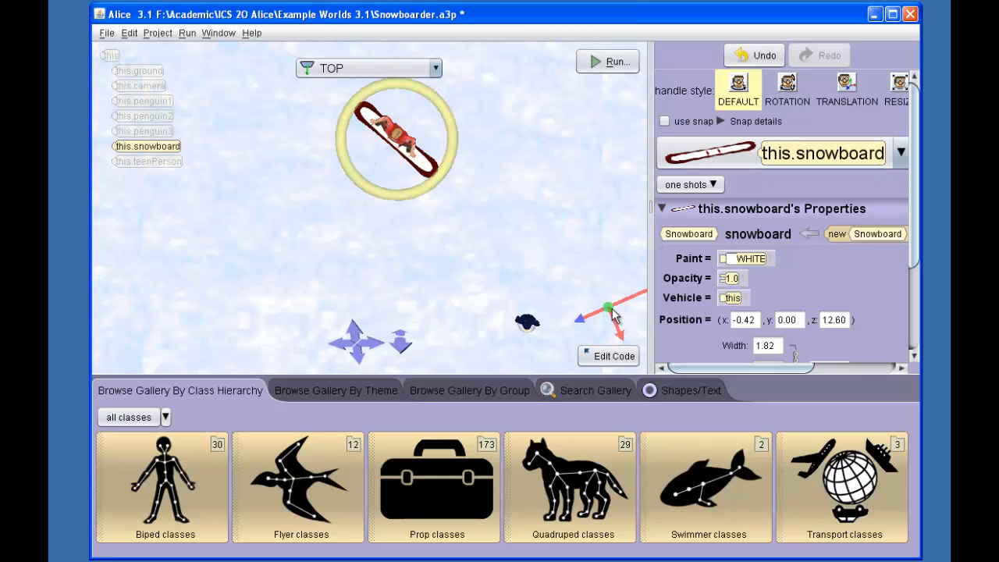
pyautogui.click(484, 161)
pyautogui.click(429, 165)
pyautogui.moveTo(429, 165); pyautogui.dragTo(430, 164)
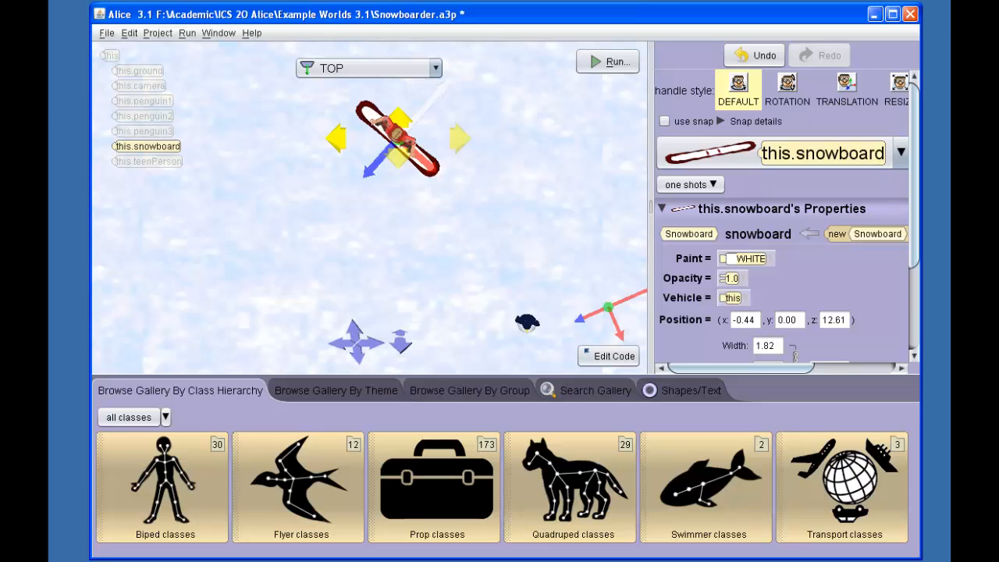
pyautogui.press('ctrl')
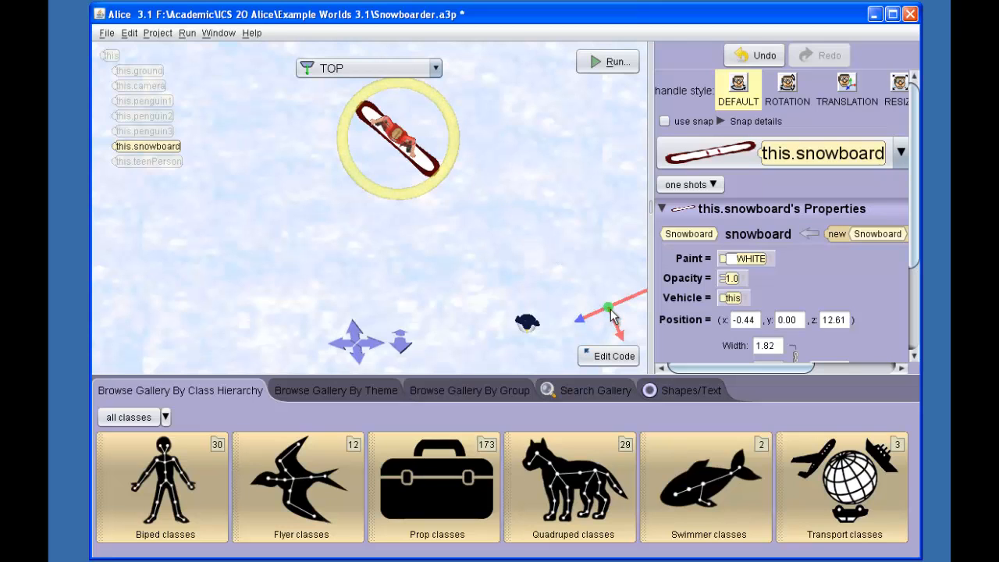
# Add a snowboard moveAndOrientTo statement targeting thingMarker1 after setVehicle in myFirstMethod, and test-run the world.
pyautogui.click(435, 68)
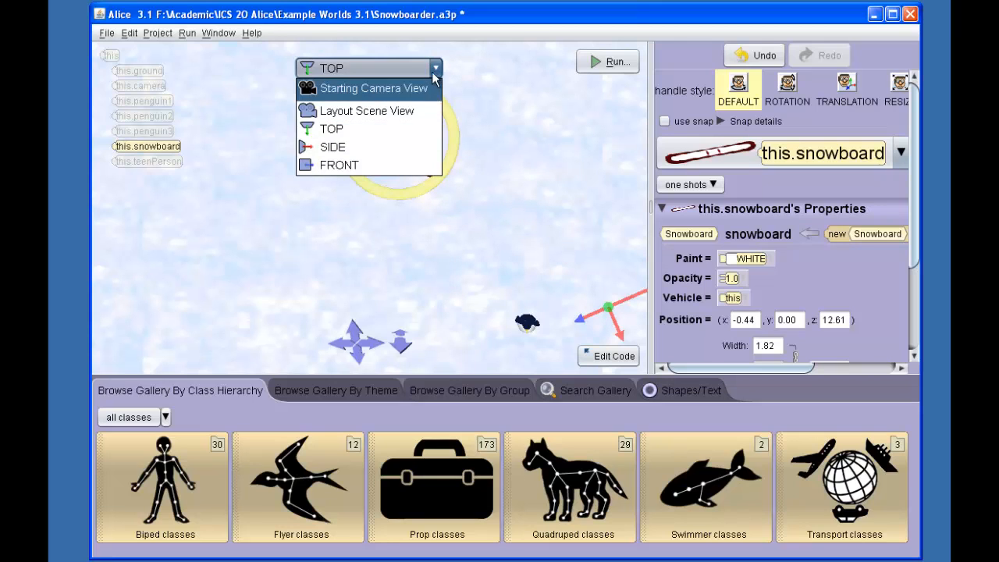
pyautogui.click(433, 70)
pyautogui.click(617, 358)
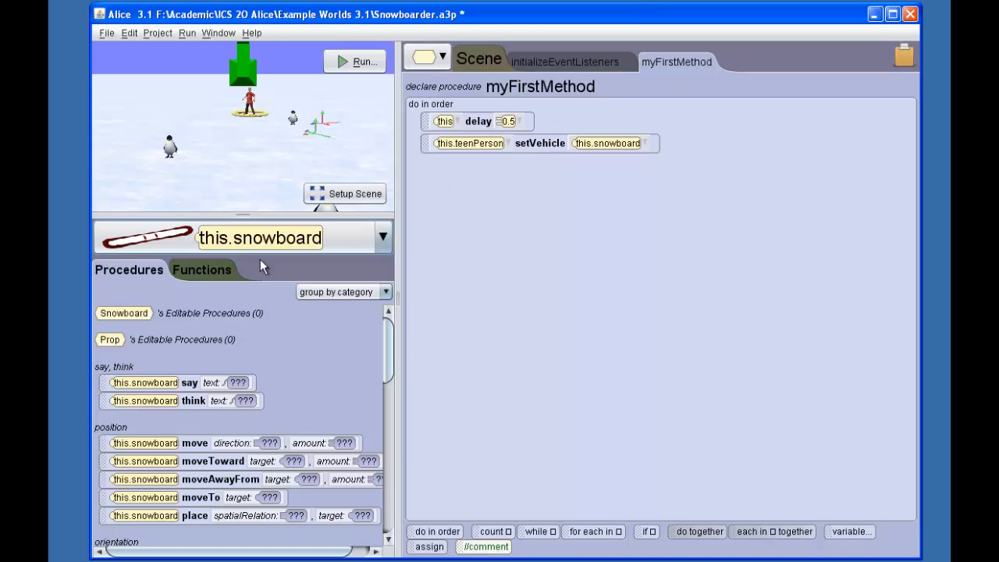
pyautogui.click(383, 238)
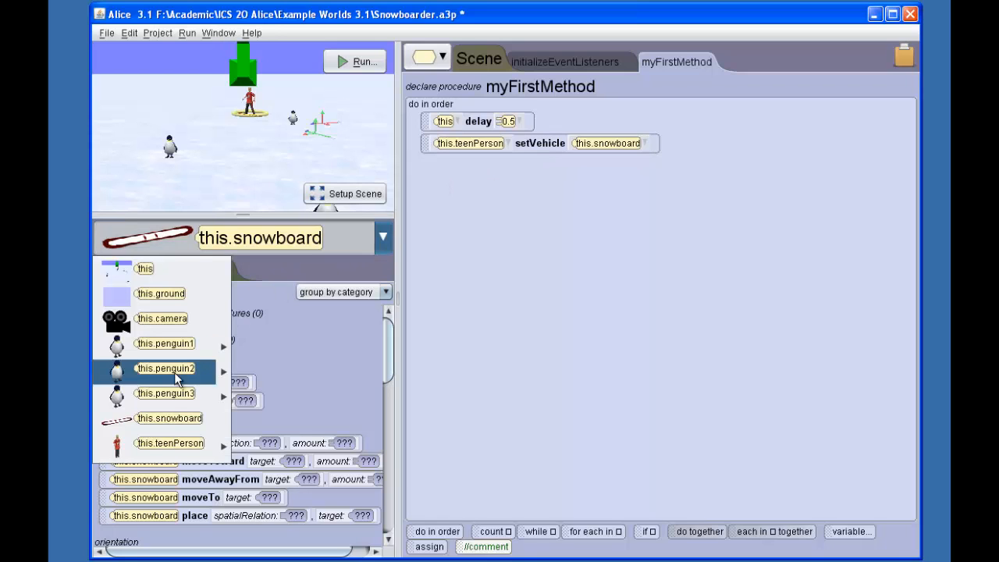
pyautogui.click(174, 419)
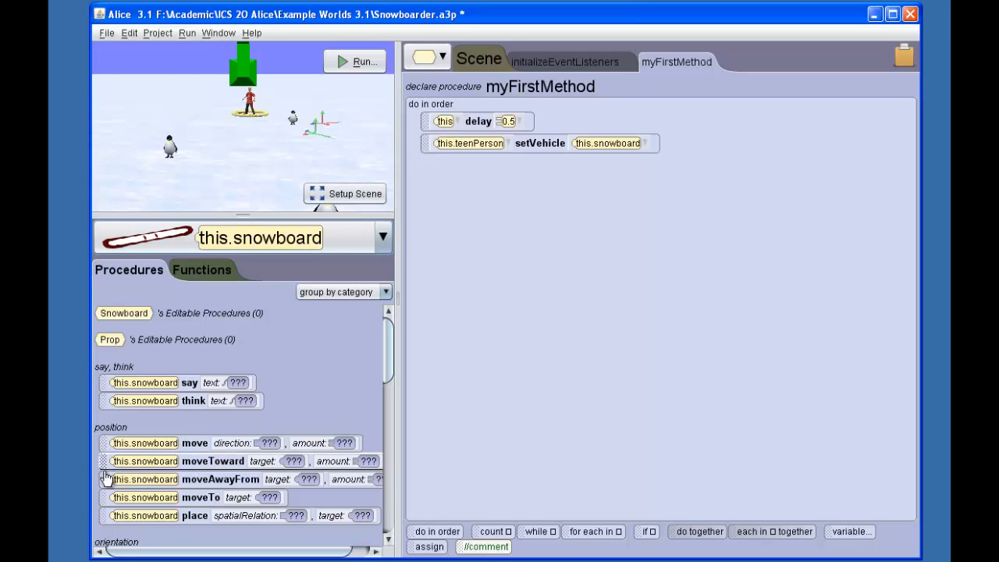
pyautogui.moveTo(387, 351); pyautogui.dragTo(383, 423)
pyautogui.moveTo(106, 466); pyautogui.dragTo(419, 183)
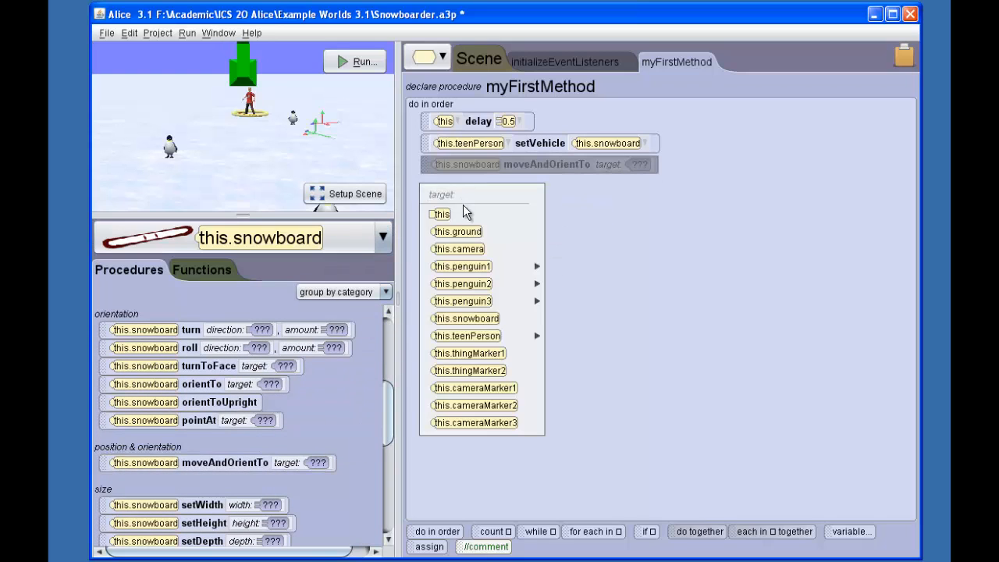
pyautogui.click(492, 355)
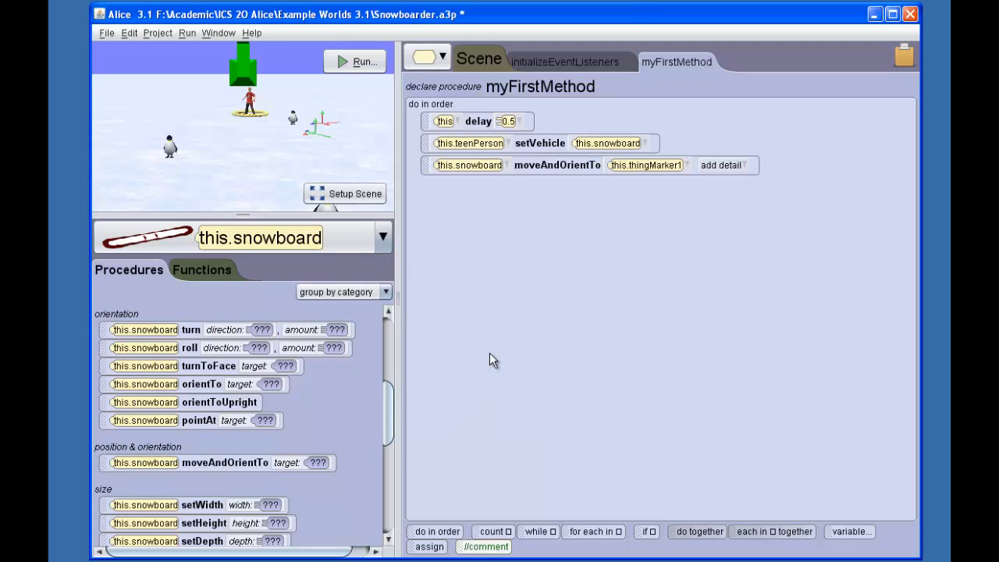
pyautogui.click(350, 63)
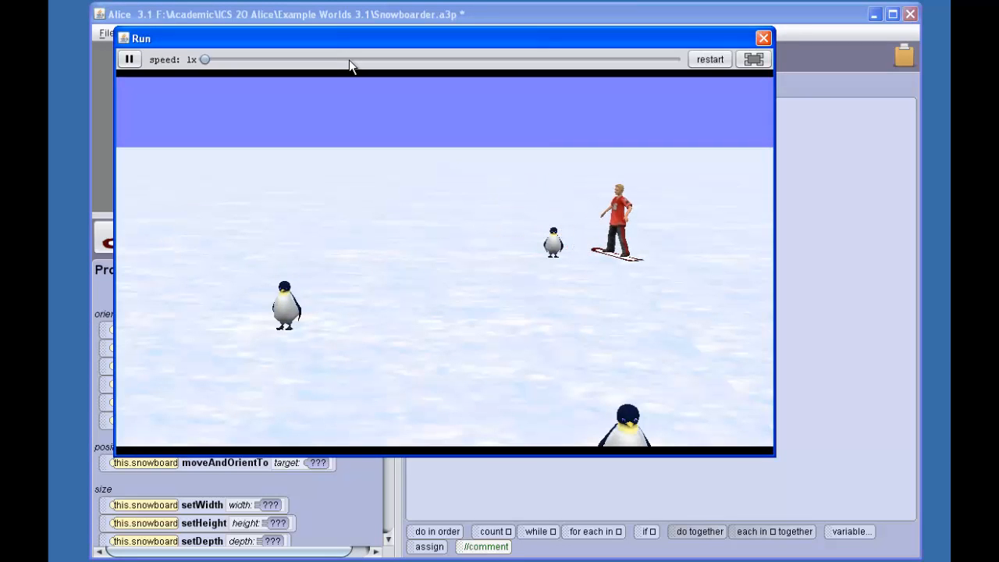
pyautogui.click(762, 38)
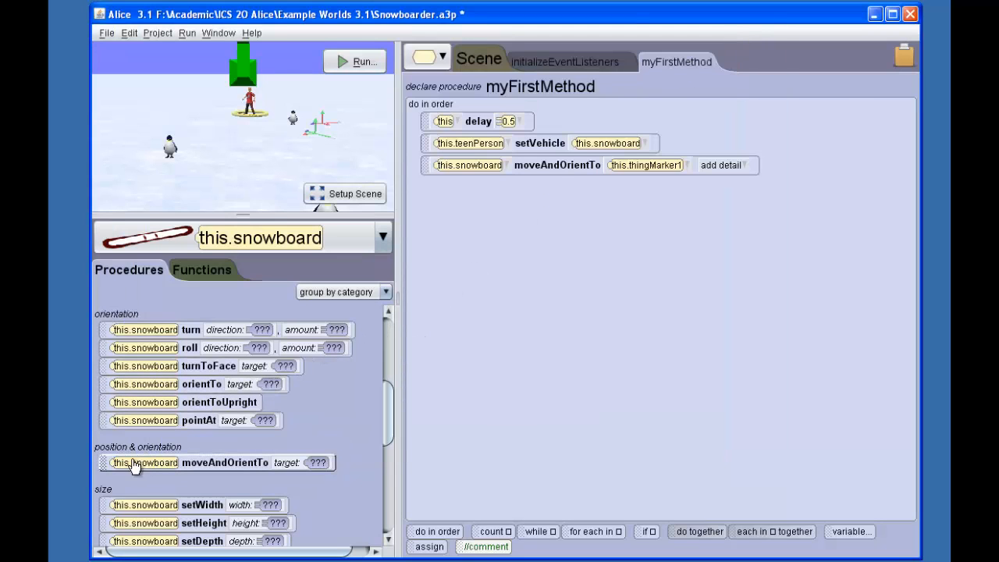
# Add a second snowboard moveAndOrientTo statement targeting thingMarker2 at the end of myFirstMethod, and test-run the world.
pyautogui.moveTo(106, 466); pyautogui.dragTo(476, 197)
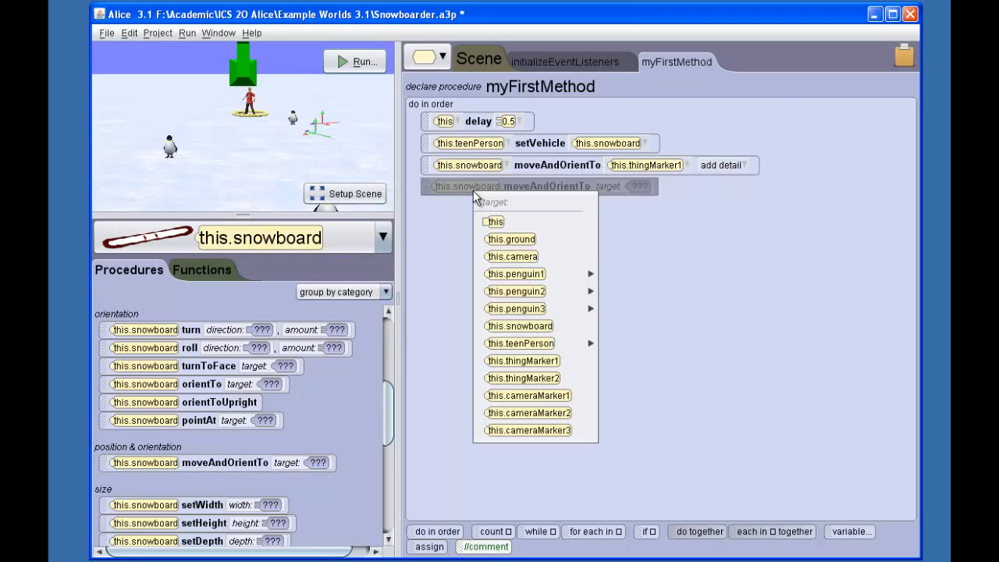
pyautogui.click(552, 379)
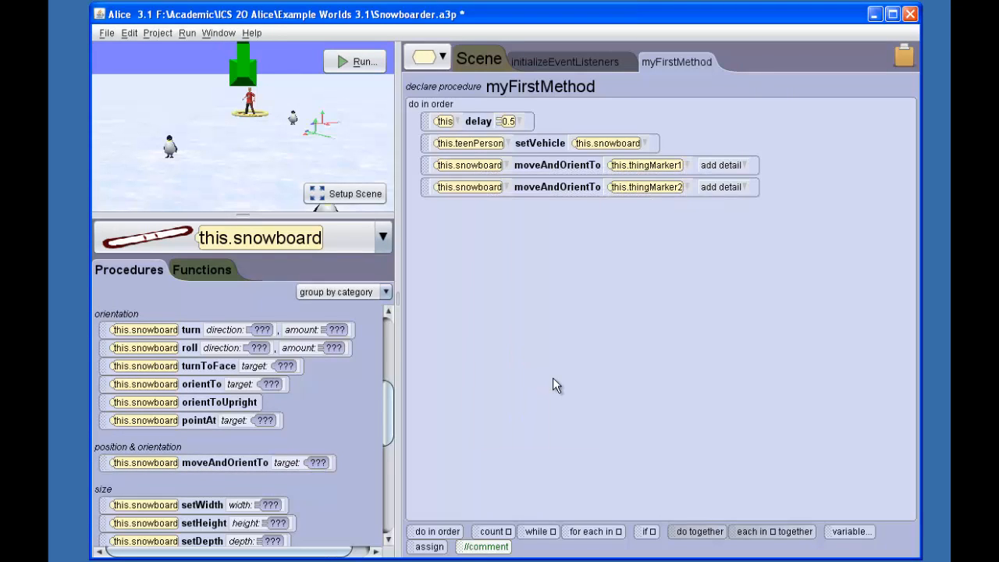
pyautogui.click(364, 62)
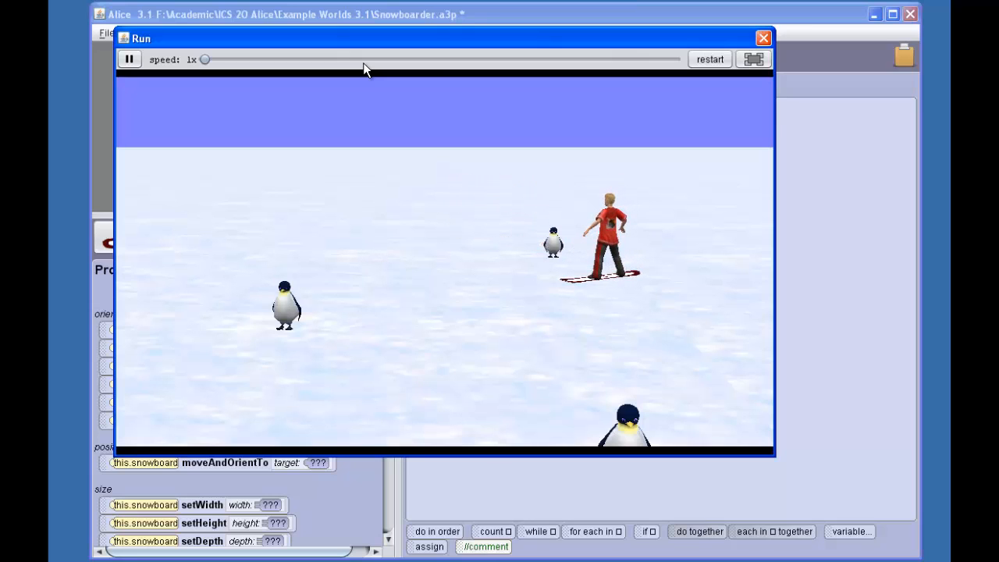
pyautogui.click(763, 38)
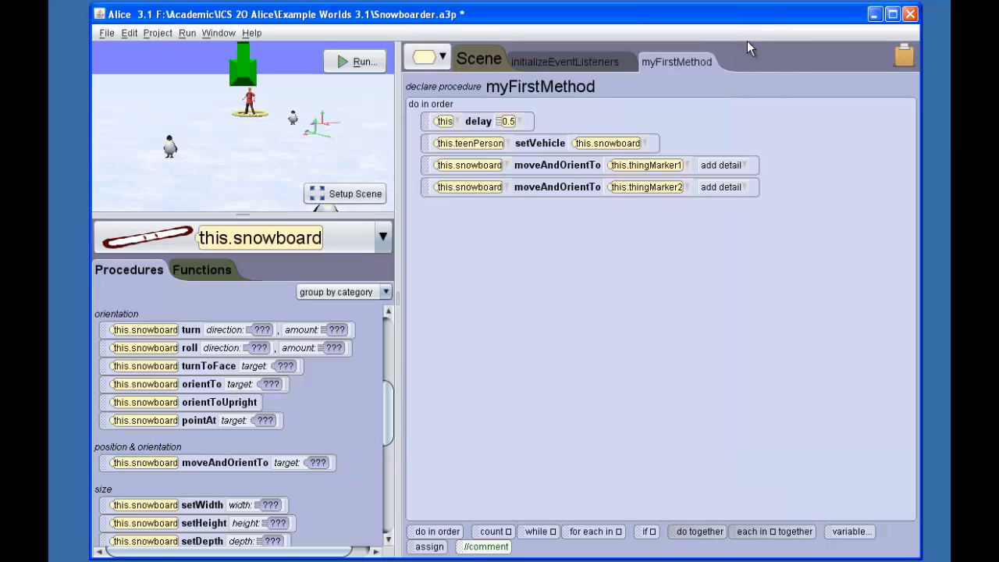
# Return to the scene setup, check the marker positions from above, and switch to the Starting Camera View.
pyautogui.click(353, 195)
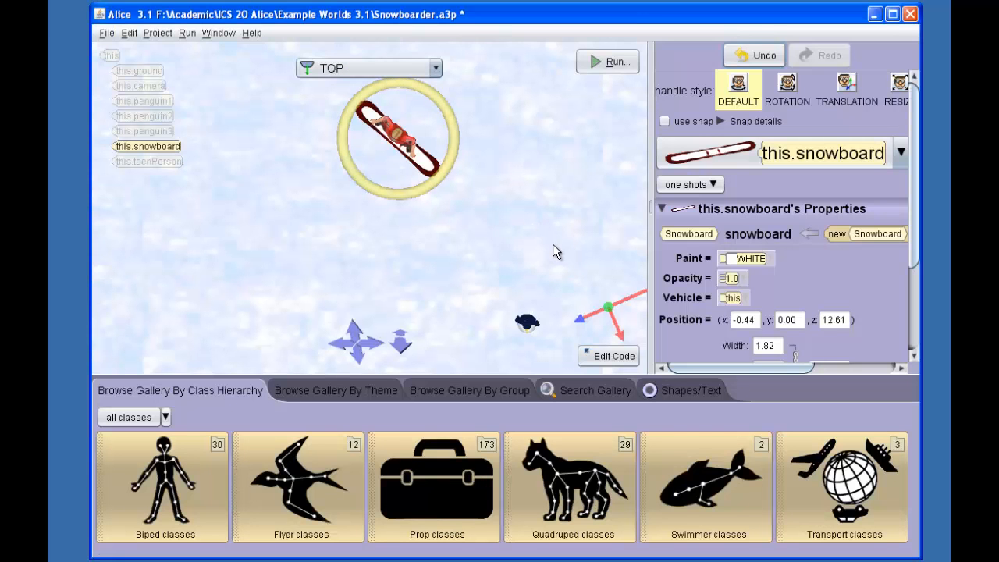
pyautogui.moveTo(575, 285); pyautogui.dragTo(547, 143)
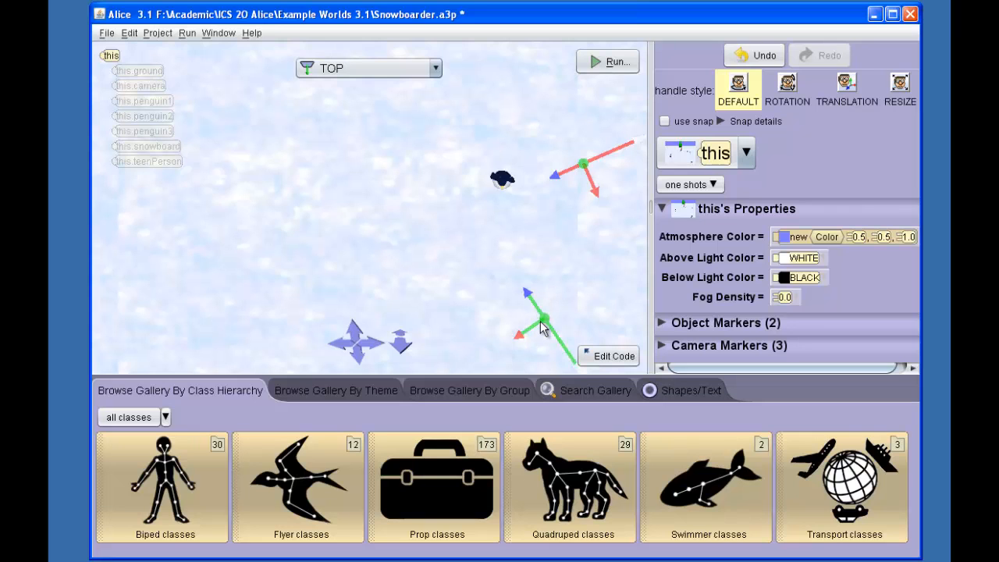
pyautogui.moveTo(481, 303); pyautogui.dragTo(495, 172)
pyautogui.click(438, 69)
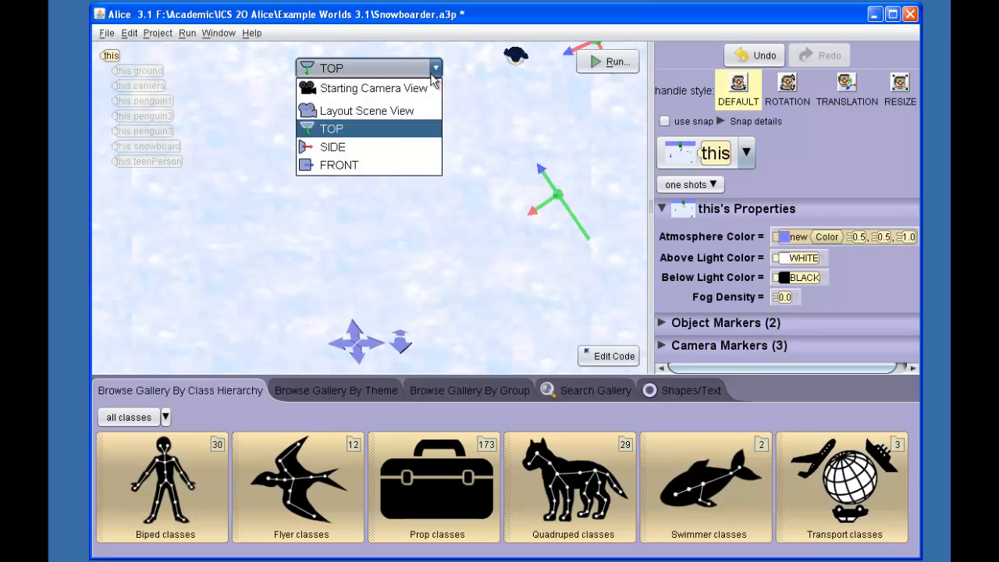
pyautogui.click(374, 90)
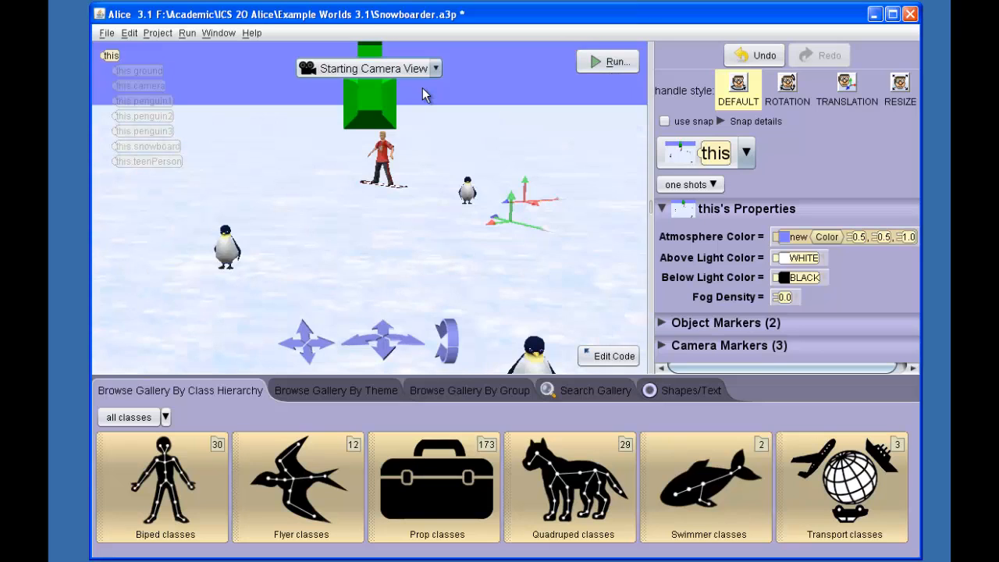
# Select penguin2 and add a magenta object marker named thingMarker3 at its position.
pyautogui.click(230, 254)
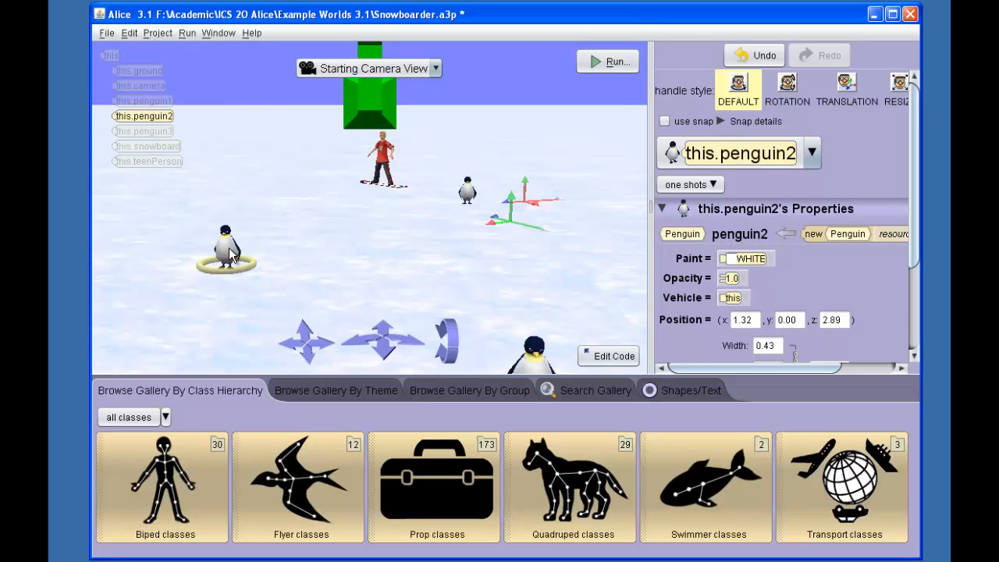
pyautogui.moveTo(921, 178); pyautogui.dragTo(914, 289)
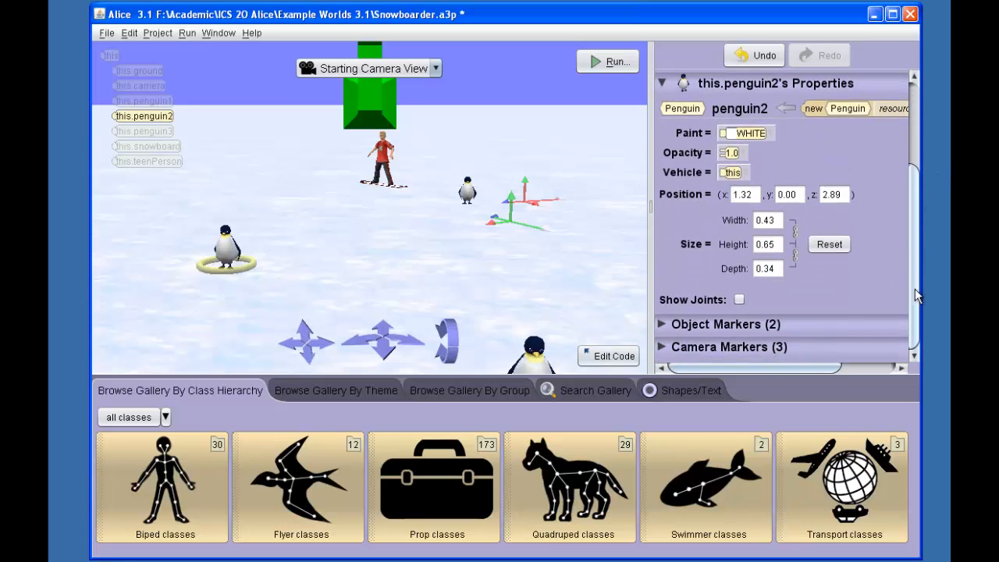
pyautogui.click(662, 325)
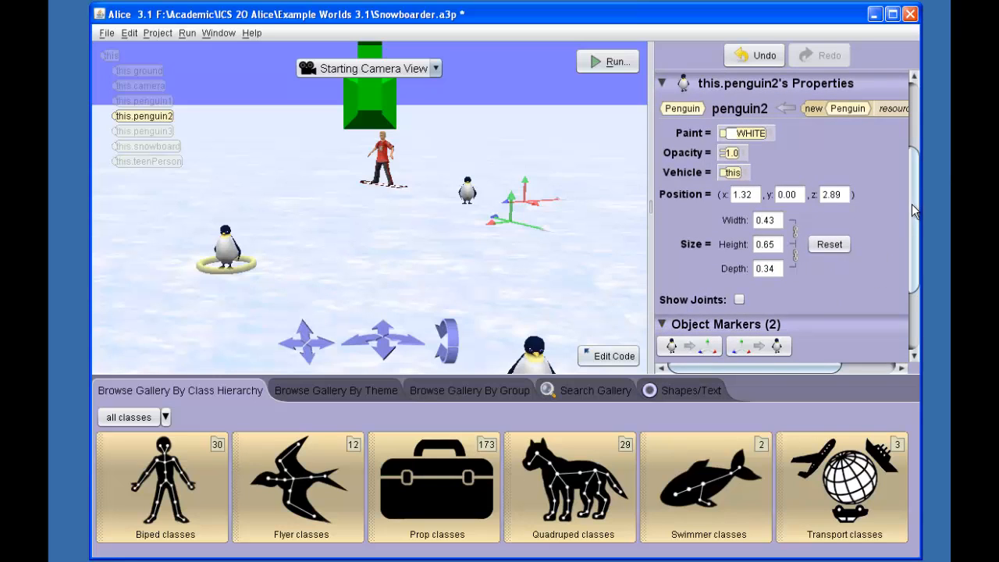
pyautogui.moveTo(911, 204); pyautogui.dragTo(909, 267)
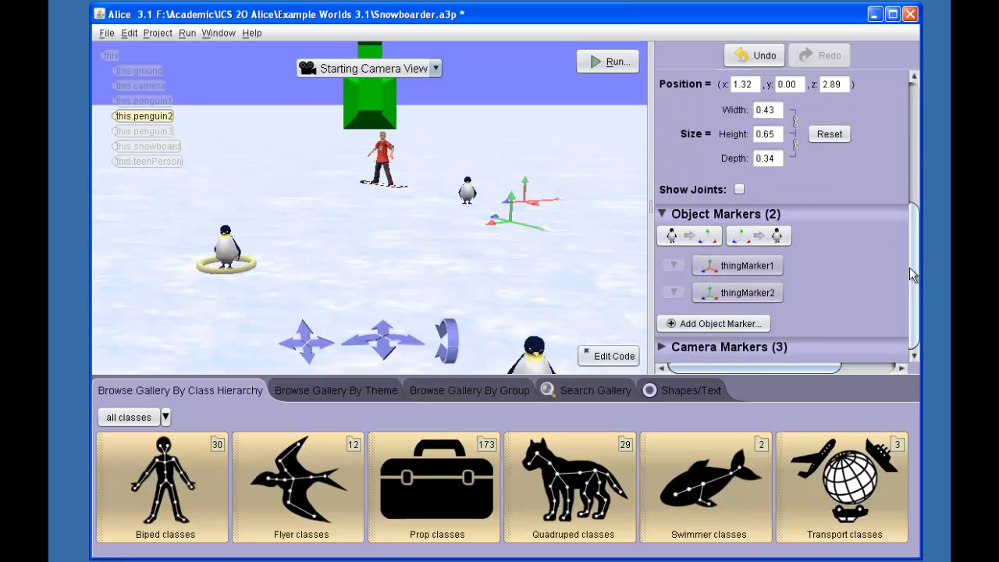
pyautogui.click(716, 323)
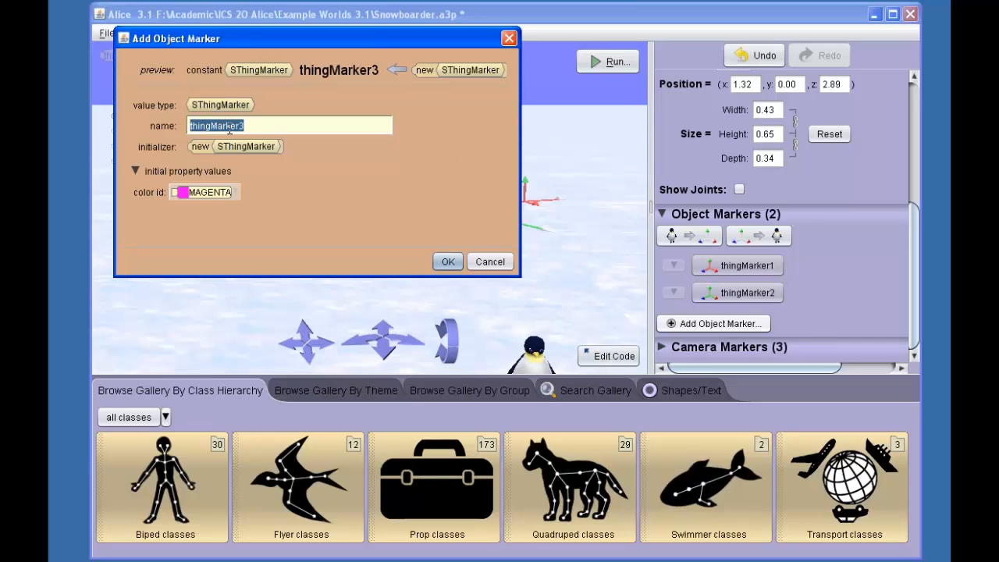
pyautogui.click(447, 262)
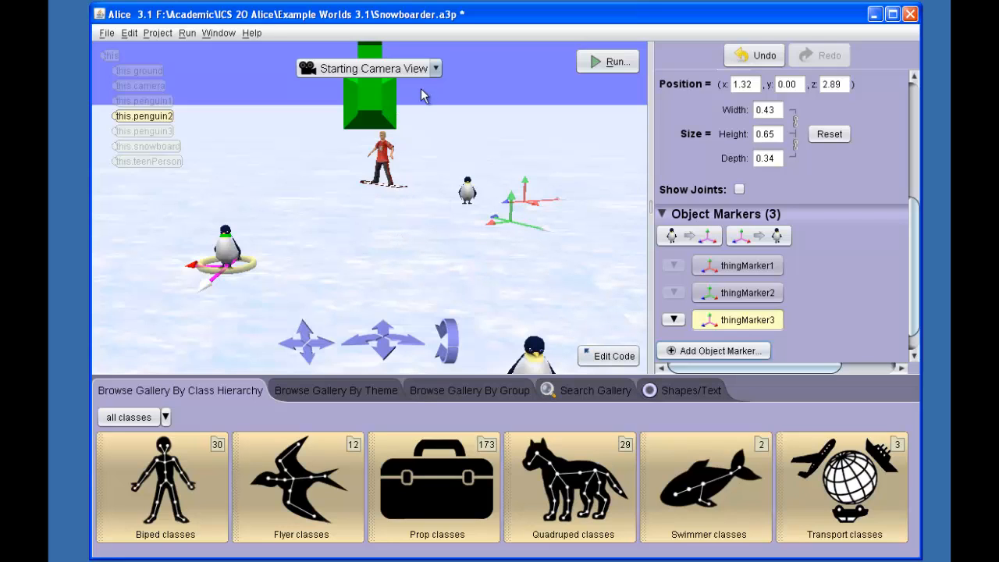
# Switch to the TOP view and select the snowboard to examine its orientation from above.
pyautogui.click(435, 68)
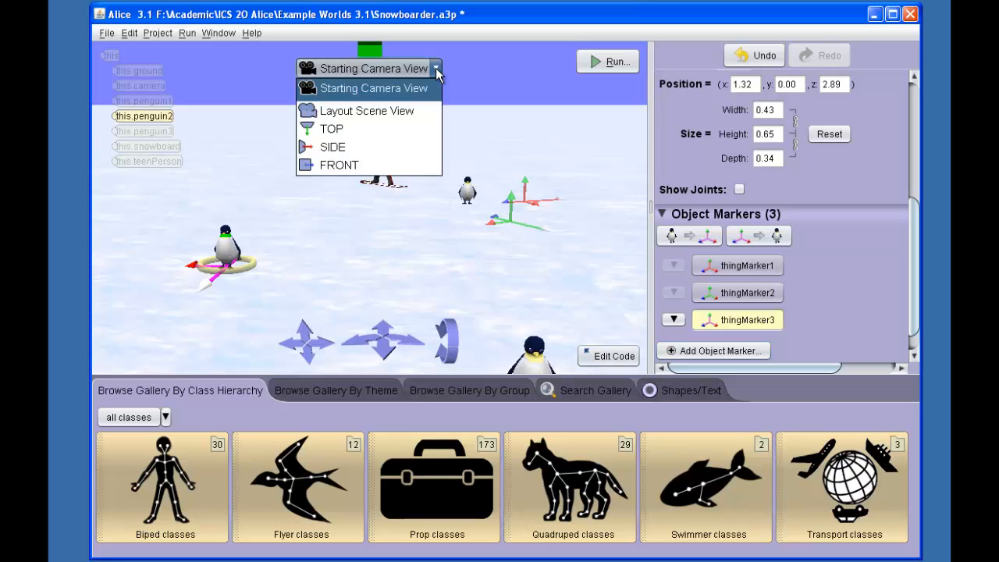
pyautogui.click(406, 130)
pyautogui.moveTo(506, 125); pyautogui.dragTo(508, 262)
pyautogui.moveTo(420, 134); pyautogui.dragTo(417, 246)
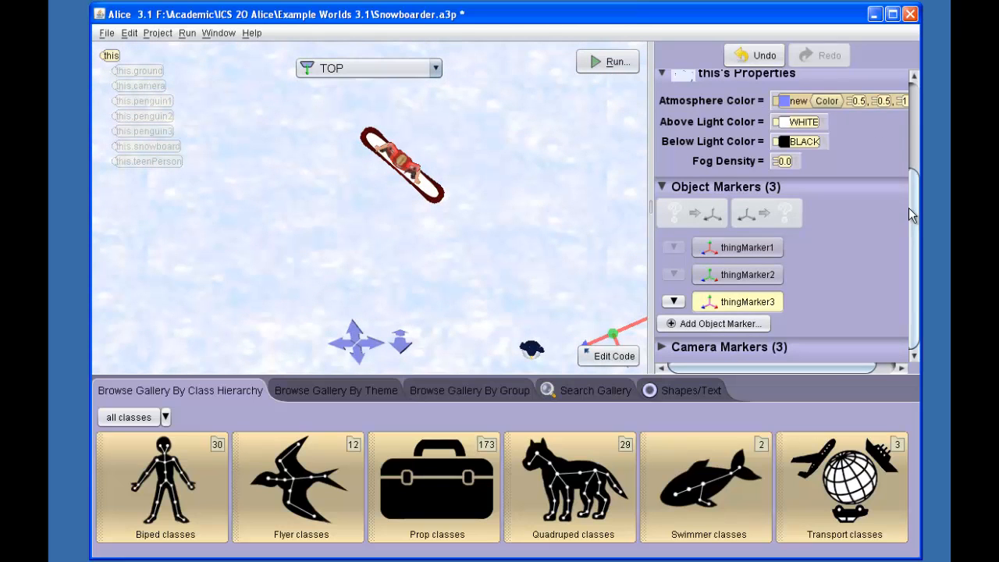
pyautogui.scroll(5, 908, 207)
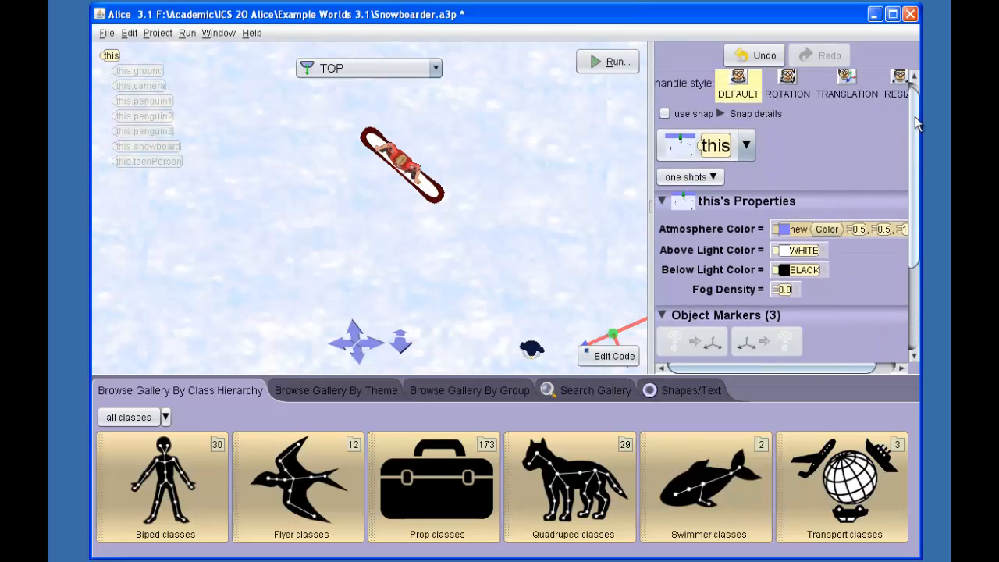
pyautogui.click(438, 198)
pyautogui.click(438, 197)
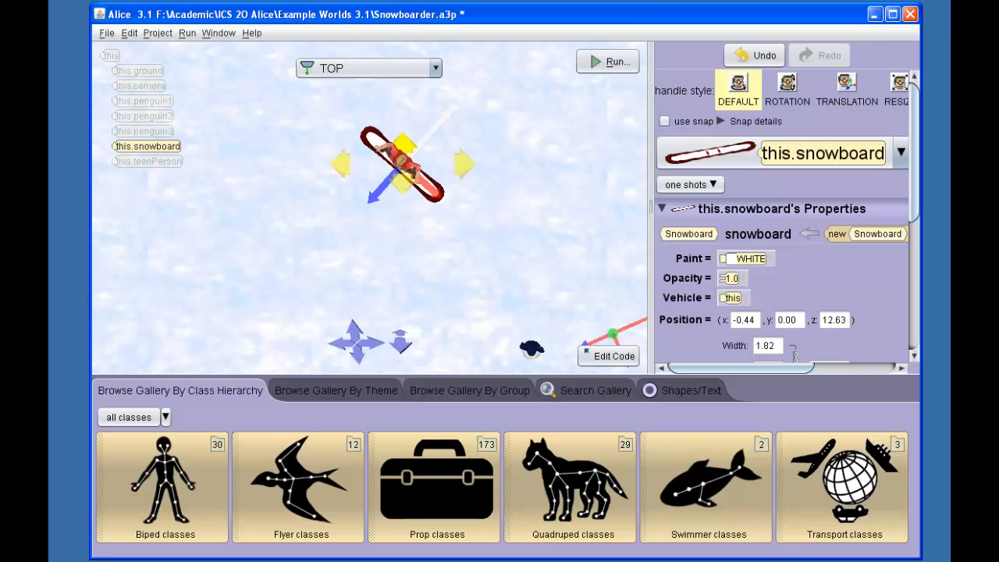
# Move thingMarker3 off penguin2 to a clear spot to its left and slightly above it in the TOP view.
pyautogui.moveTo(480, 268); pyautogui.dragTo(480, 133)
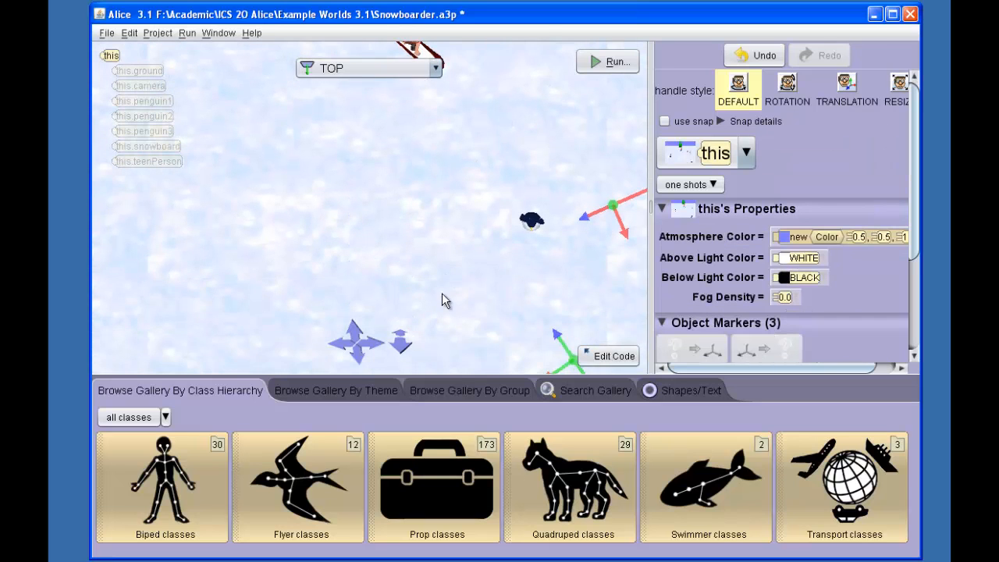
pyautogui.moveTo(442, 301); pyautogui.dragTo(441, 191)
pyautogui.moveTo(410, 279); pyautogui.dragTo(393, 178)
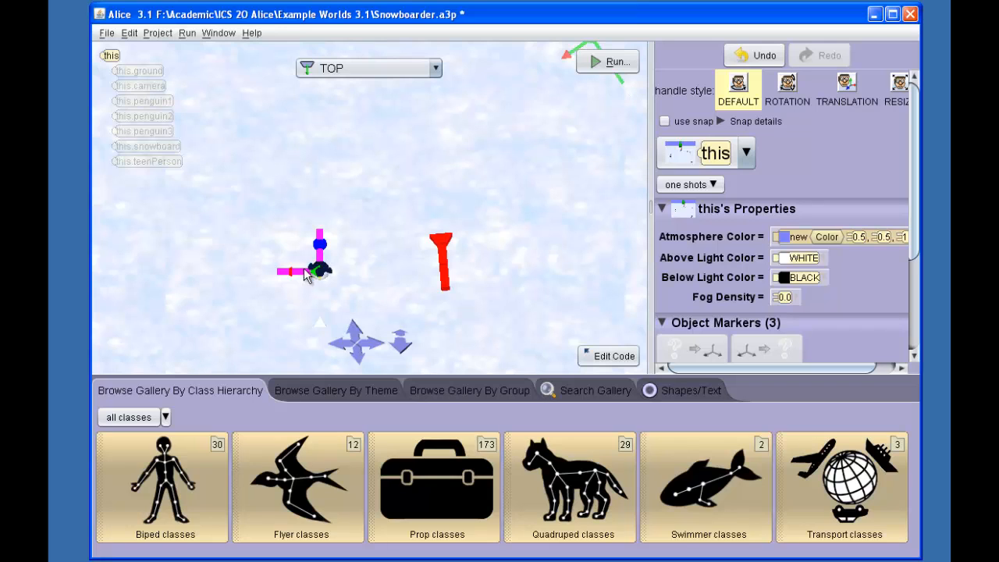
pyautogui.moveTo(297, 273); pyautogui.dragTo(234, 256)
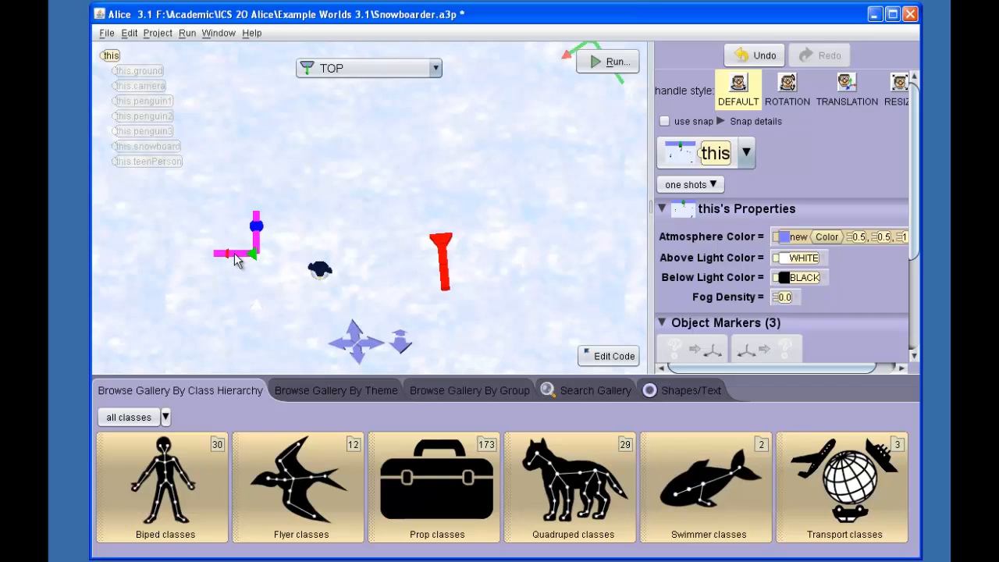
pyautogui.moveTo(235, 254); pyautogui.dragTo(236, 249)
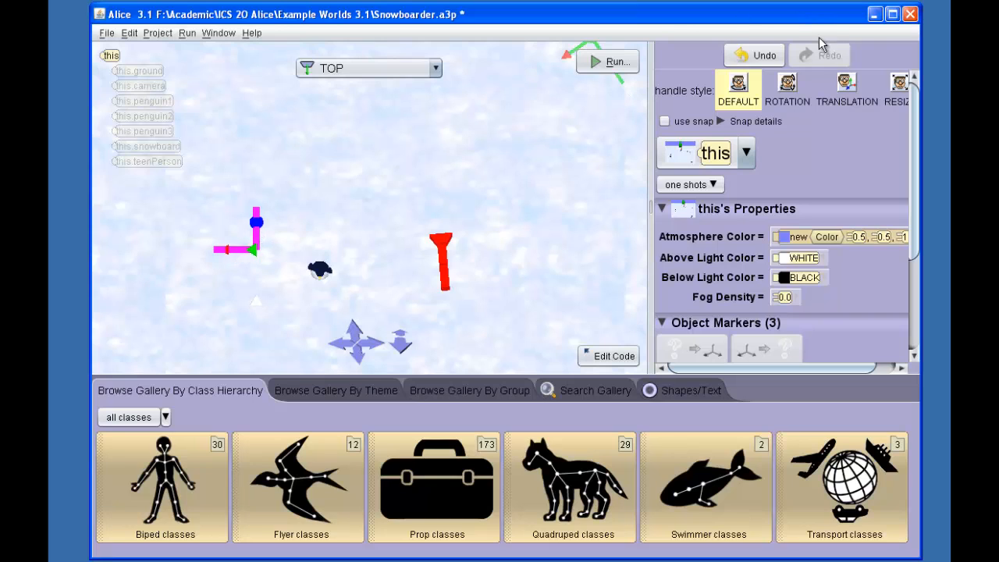
# Set the handle style to Rotation, turn thingMarker3 so its white forward axis points diagonally away from penguin2, and test-run the world.
pyautogui.click(789, 89)
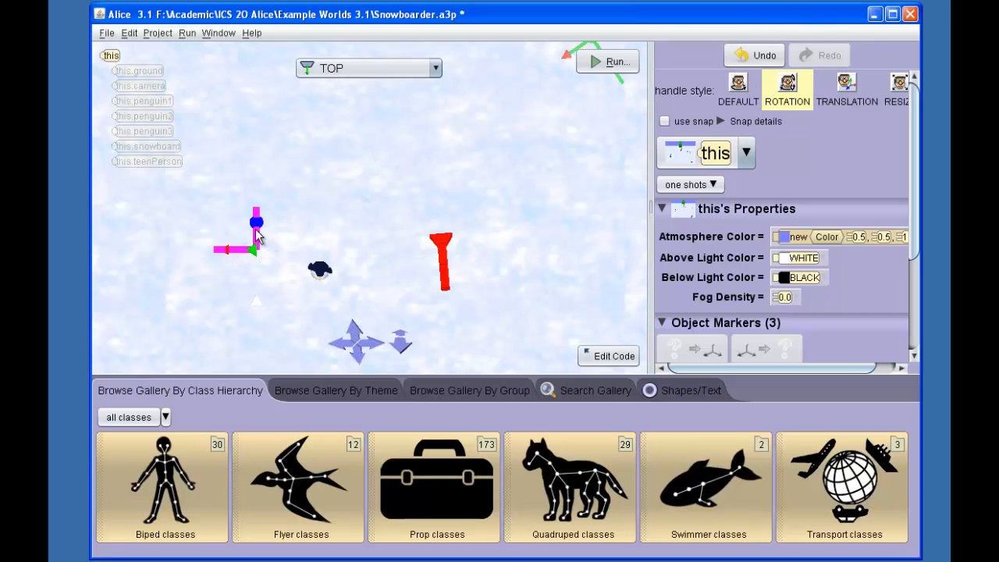
pyautogui.moveTo(258, 235)
pyautogui.mouseDown()
pyautogui.moveTo(262, 222)
pyautogui.moveTo(271, 224)
pyautogui.moveTo(231, 224)
pyautogui.mouseUp()
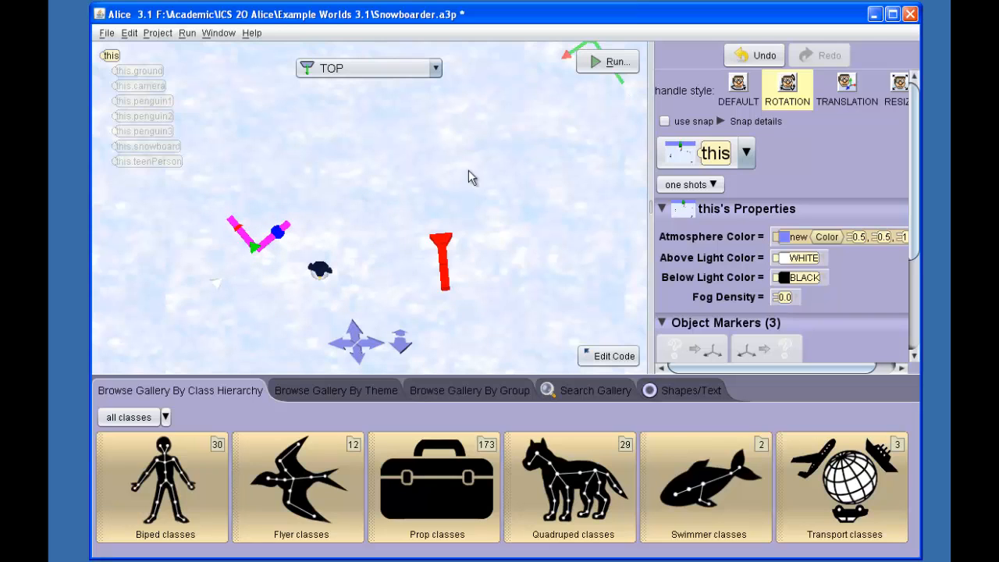
pyautogui.click(605, 64)
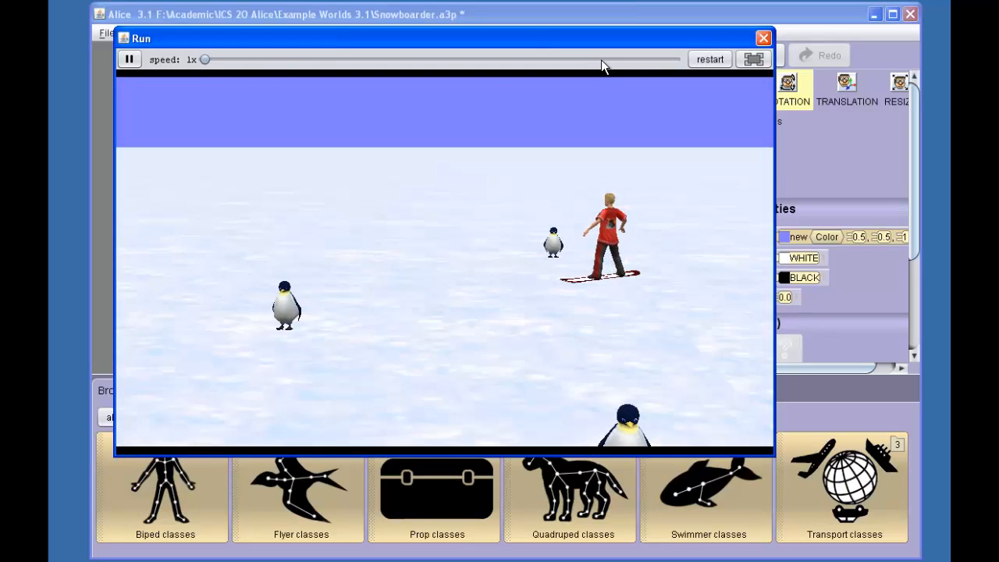
pyautogui.click(764, 37)
# Add a third snowboard moveAndOrientTo statement targeting thingMarker3 at the end of myFirstMethod, and test-run the world.
pyautogui.click(612, 355)
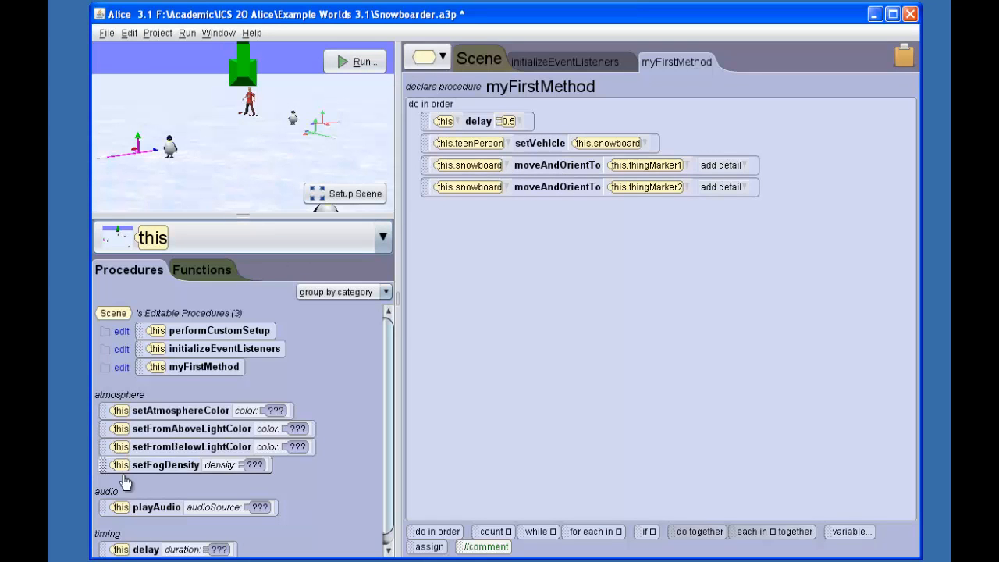
pyautogui.click(382, 240)
pyautogui.click(187, 418)
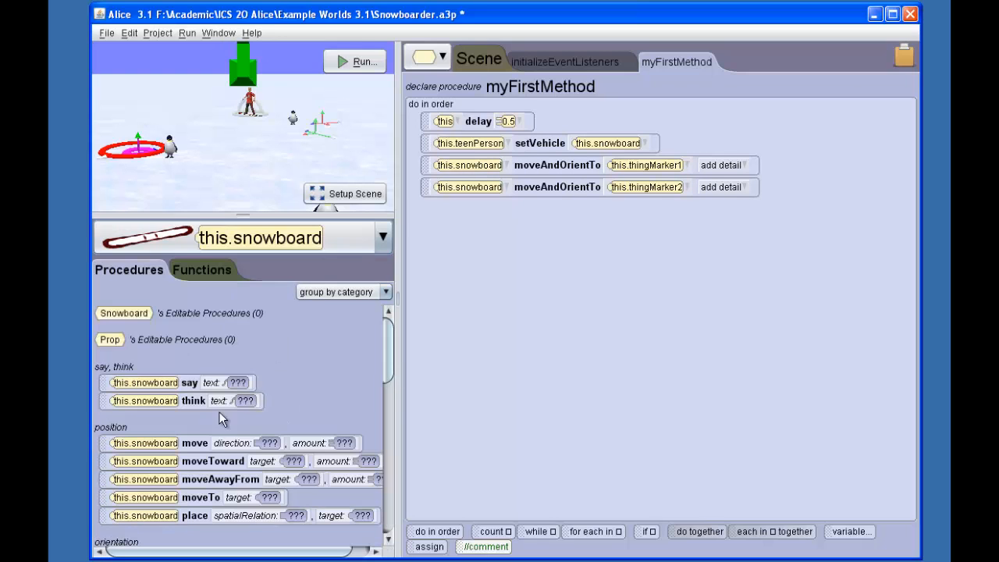
pyautogui.moveTo(393, 360); pyautogui.dragTo(393, 429)
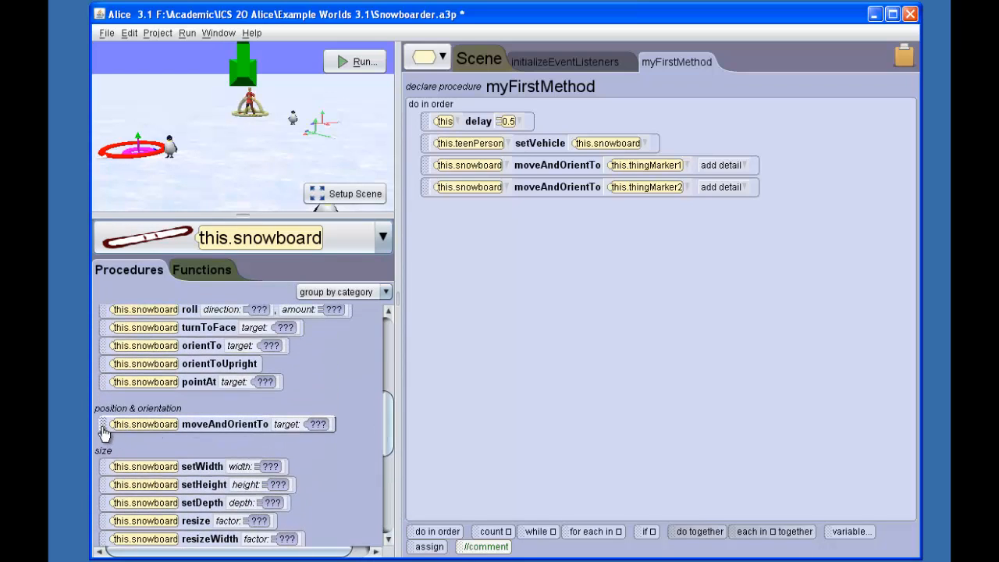
pyautogui.moveTo(101, 426); pyautogui.dragTo(436, 251)
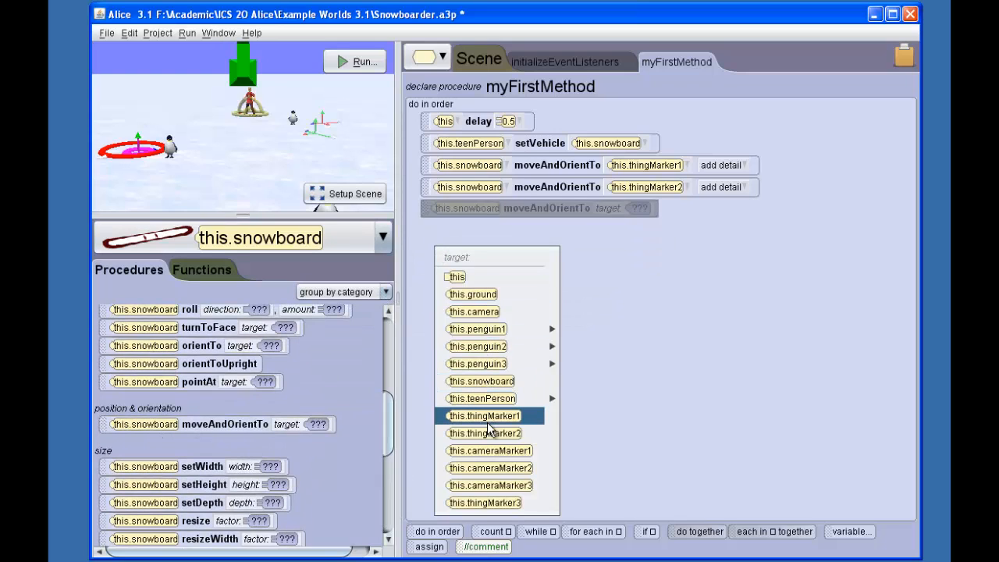
pyautogui.click(493, 504)
pyautogui.click(351, 66)
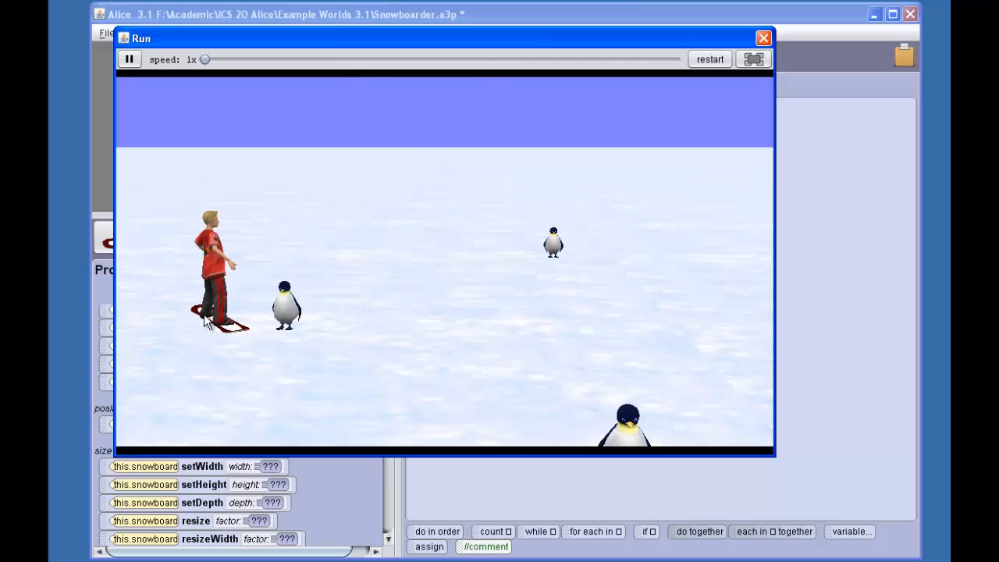
pyautogui.click(764, 39)
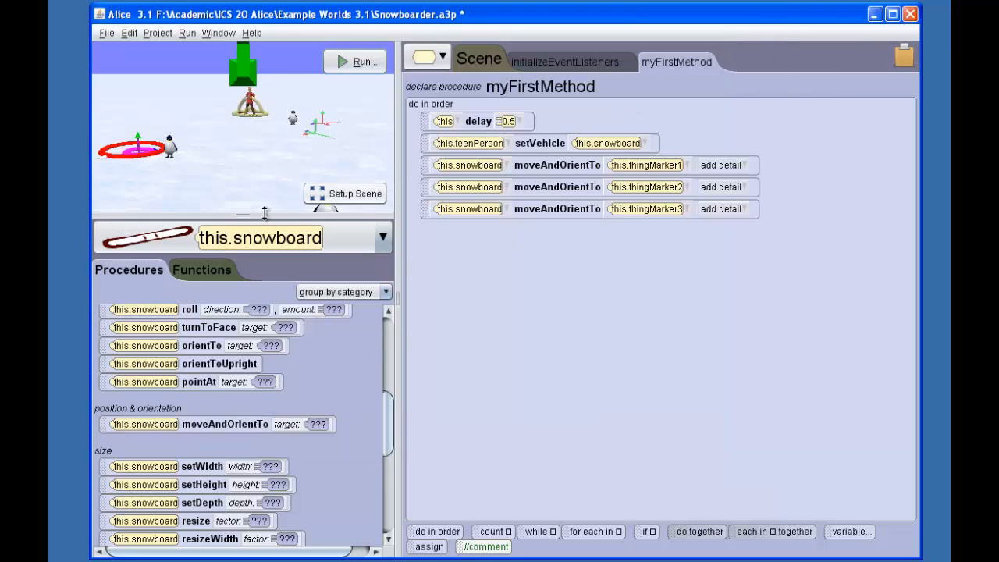
# Return to the scene setup, rotate thingMarker3 so its forward axis points toward penguin2, and test-run the world.
pyautogui.click(363, 198)
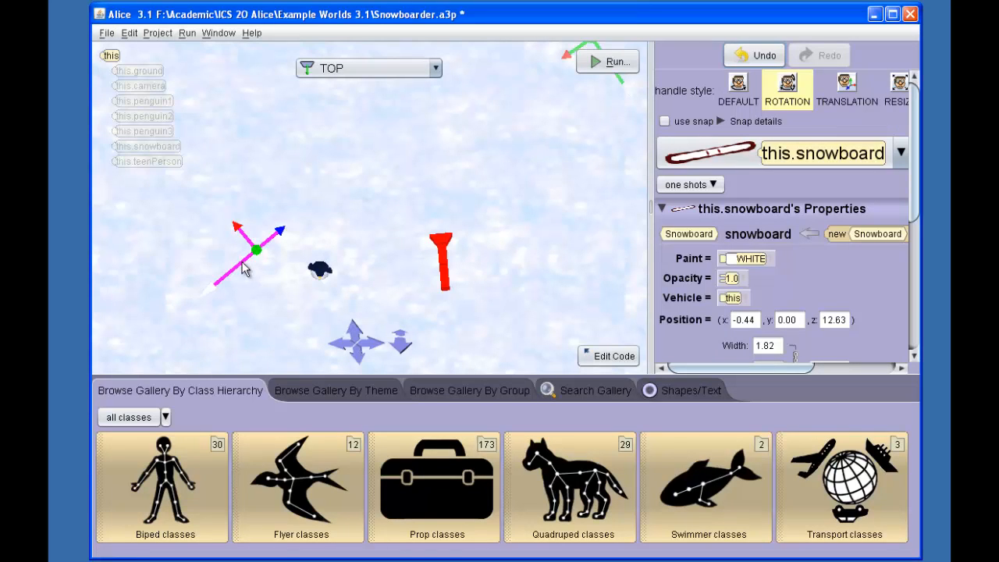
pyautogui.moveTo(245, 271); pyautogui.dragTo(301, 199)
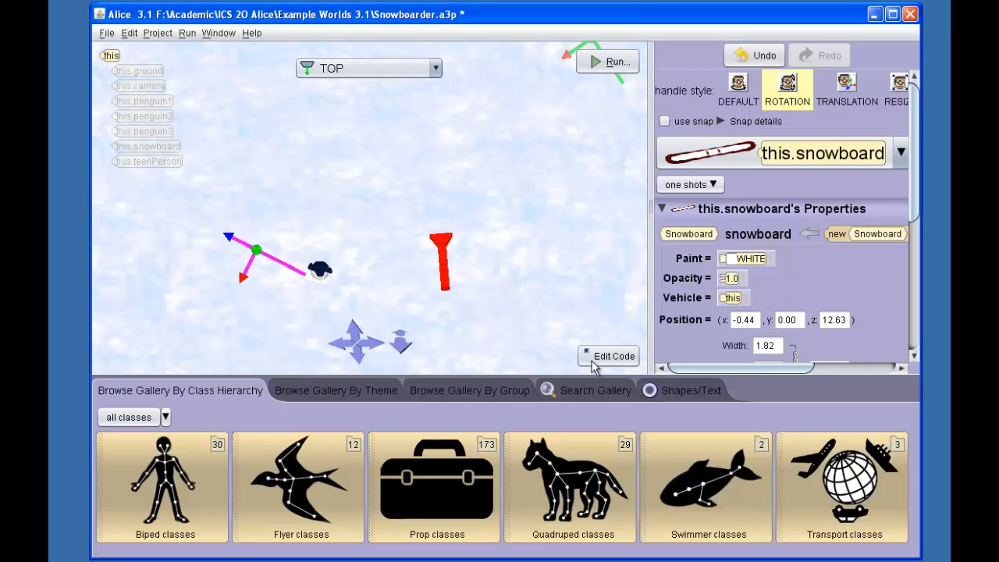
pyautogui.click(605, 66)
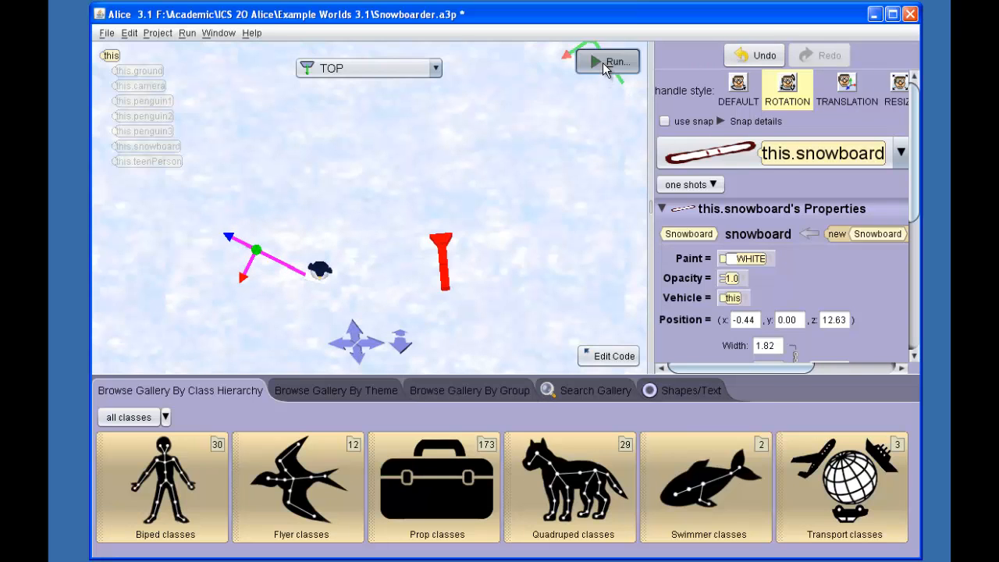